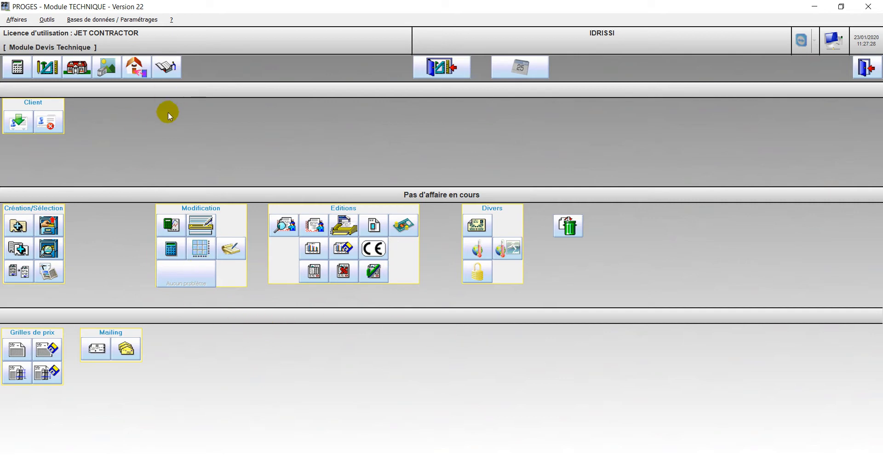
Switch back and forth between the Devis Technique and Fabrication modules to examine the functions each one offers
left_click(439, 76)
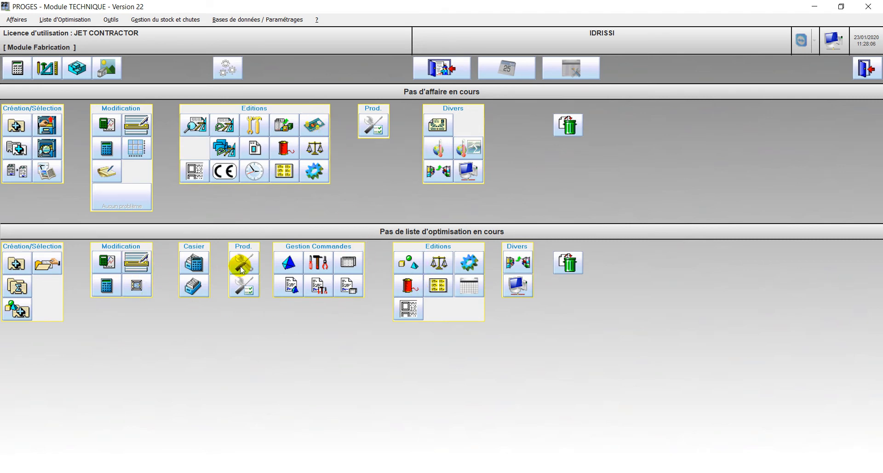
left_click(442, 69)
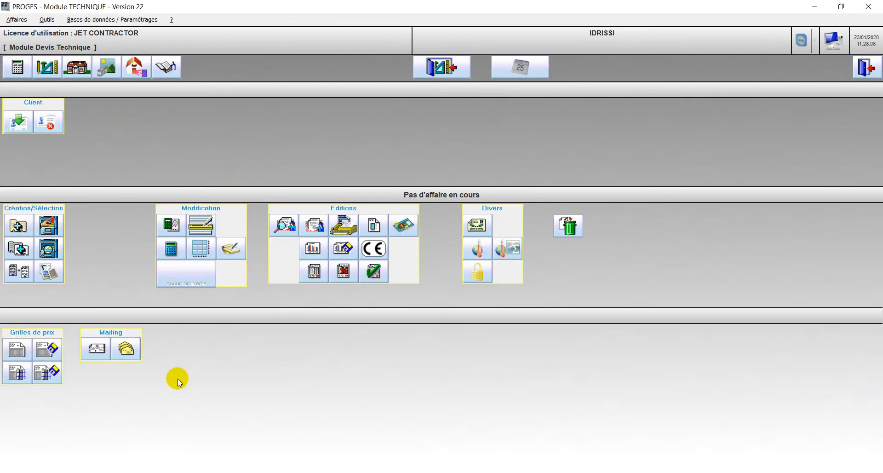
left_click(441, 67)
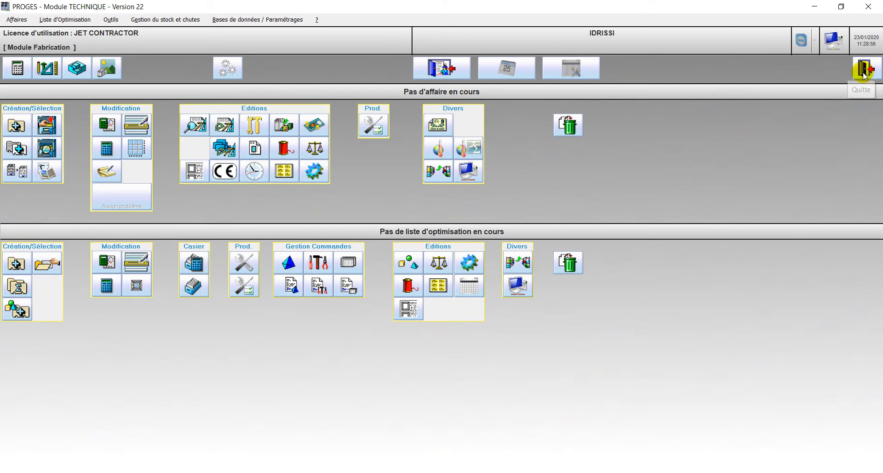
left_click(440, 70)
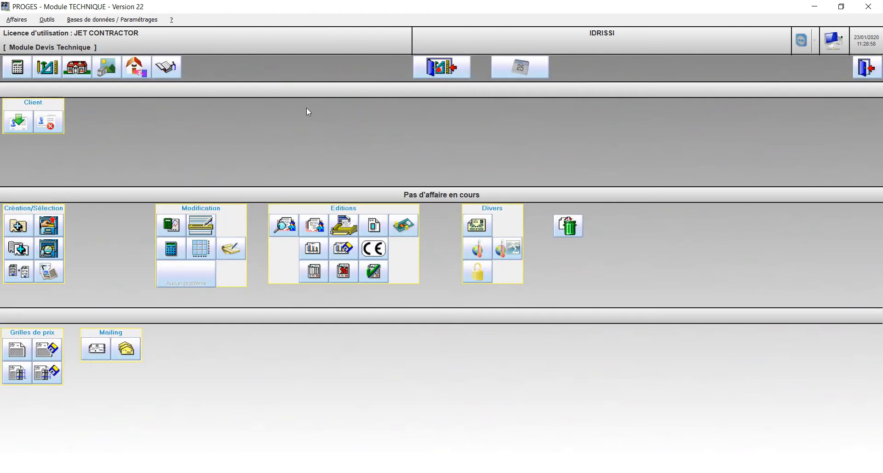
Create a new project with number ARDI200116 and reference "FORMATION PROGES 22 01-2020"
left_click(20, 226)
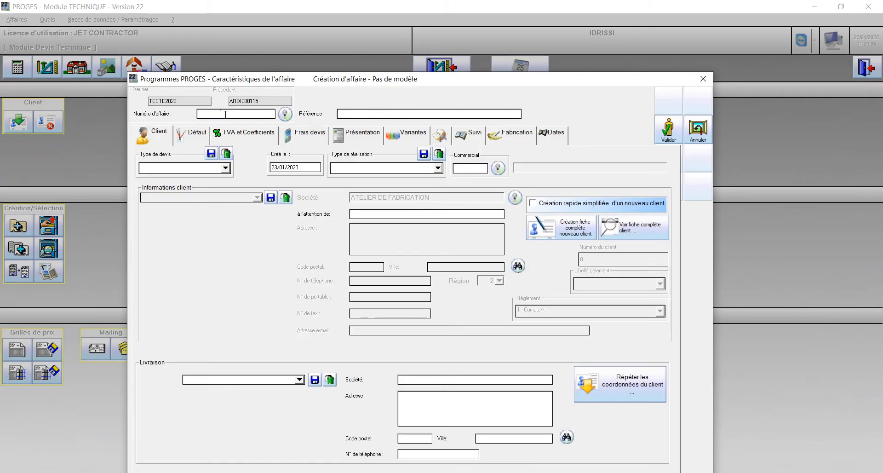
type("ARDI200116")
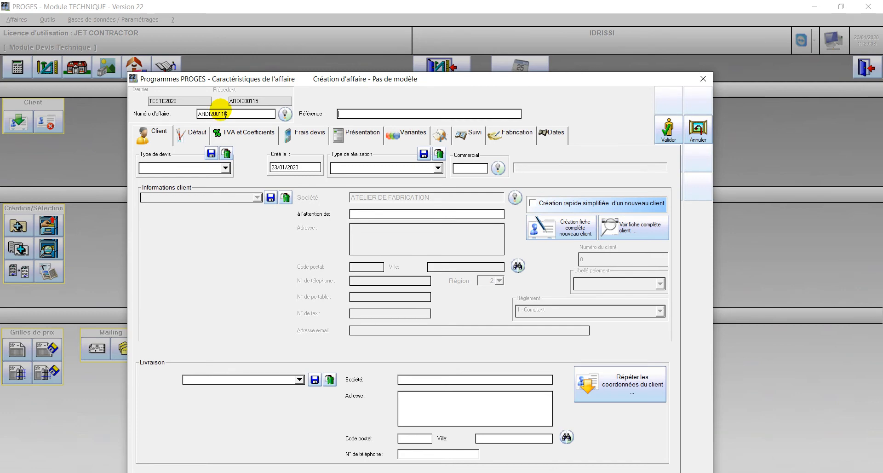
type("FORMATION PROGES 220")
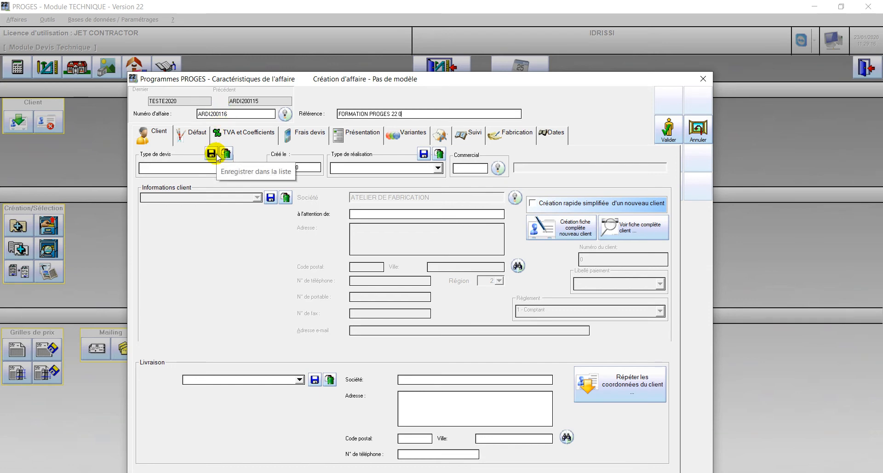
type("1-2020")
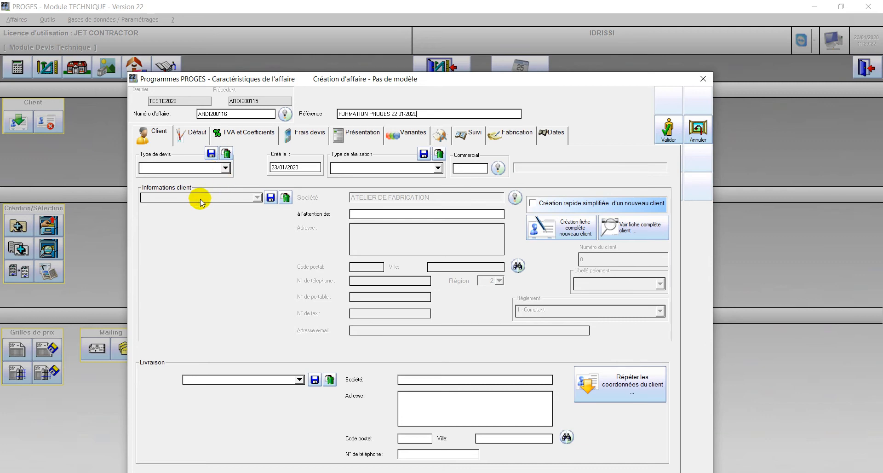
Set the project's quote type to Devis and its realisation type to Fourniture et Pose
left_click(225, 168)
left_click(164, 192)
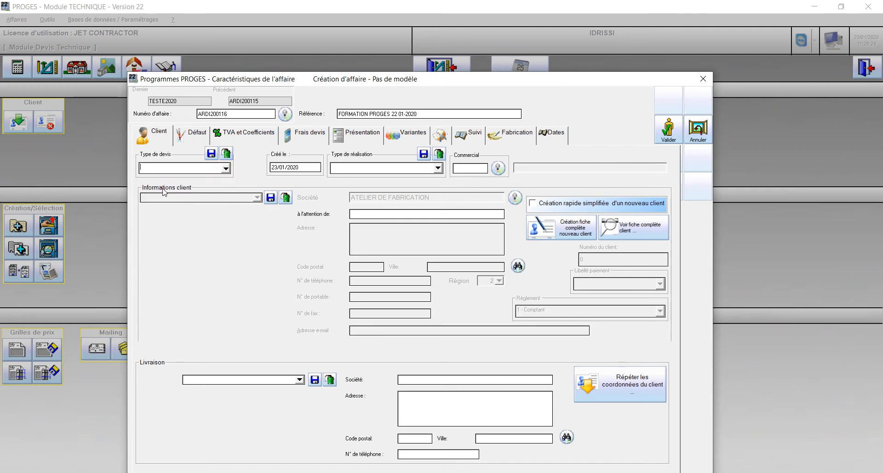
left_click(438, 168)
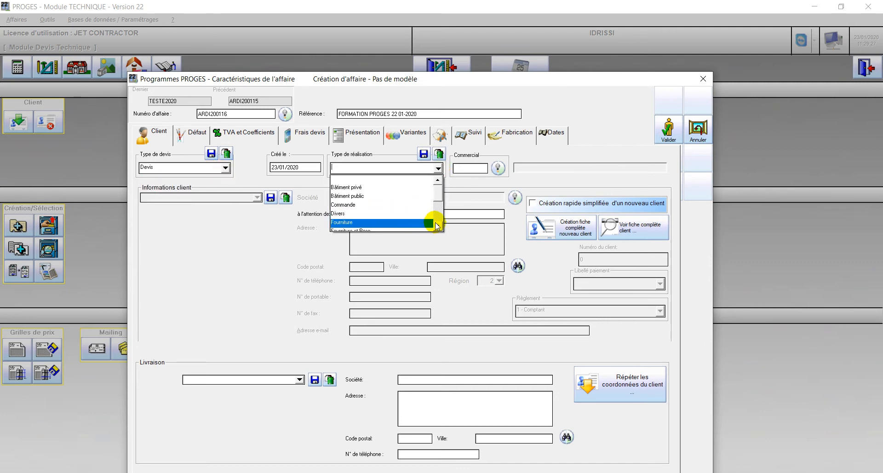
scroll(390, 203, "down", 1)
left_click(390, 195)
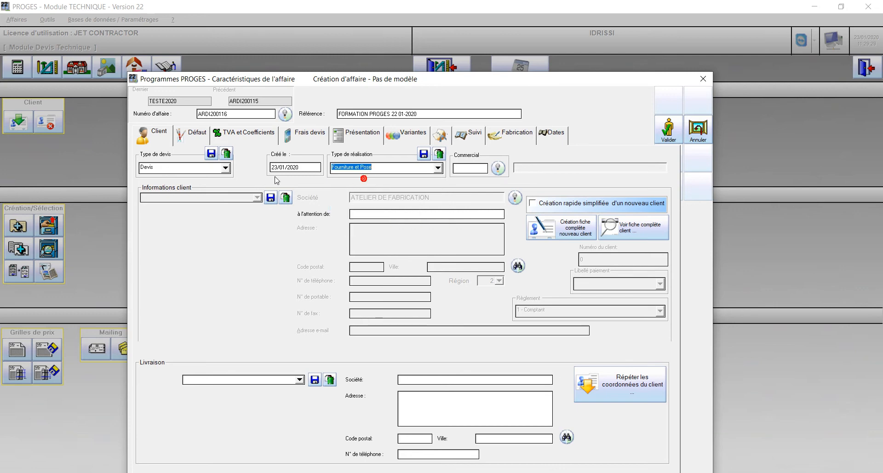
left_click(466, 168)
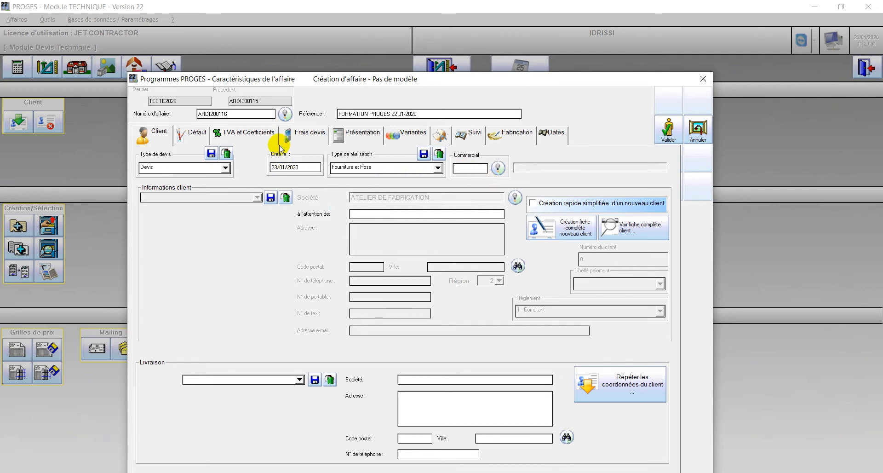
In the project defaults, set the proposed infill to designer VT with code ST442C
left_click(192, 138)
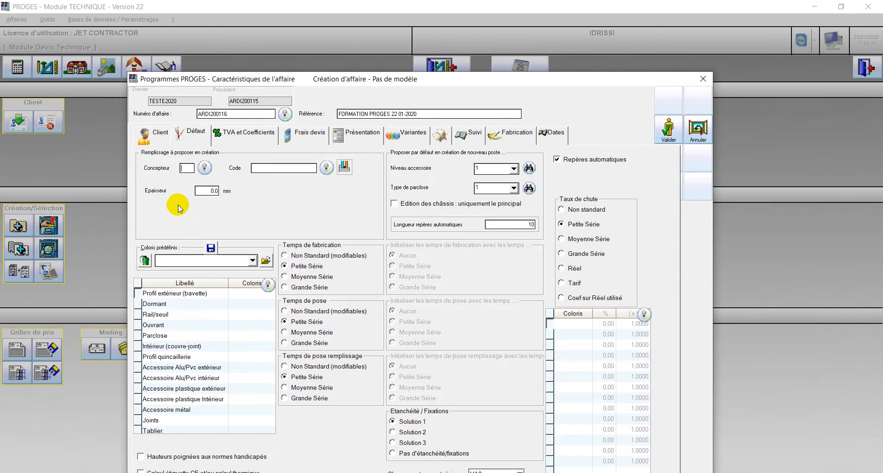
type("VT")
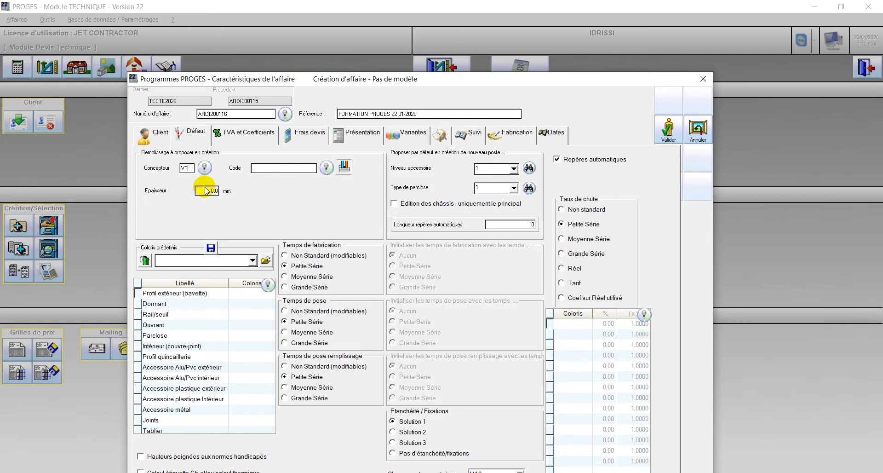
left_click(278, 169)
type("ST442C")
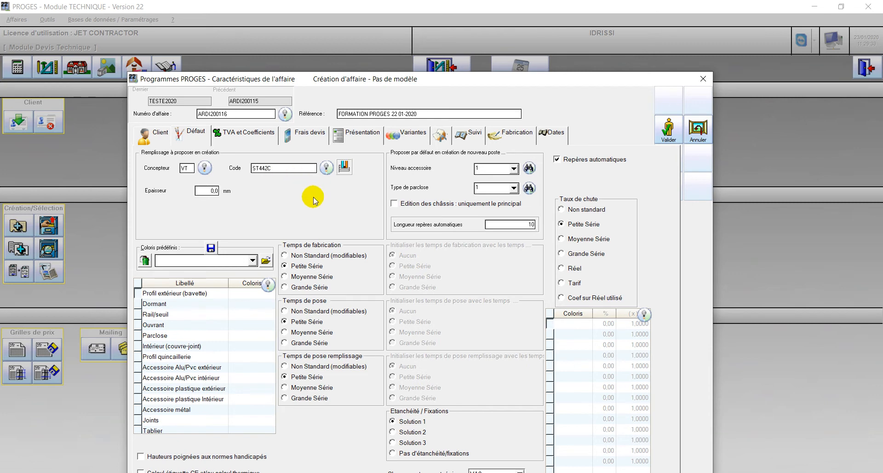
key("Tab")
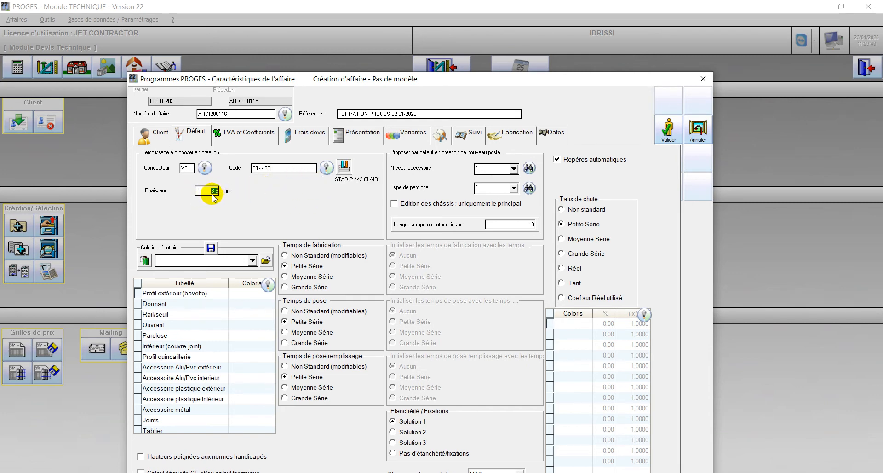
Apply the predefined colour LB to the default component colours and disable automatic marks (Repères automatiques)
left_click(251, 262)
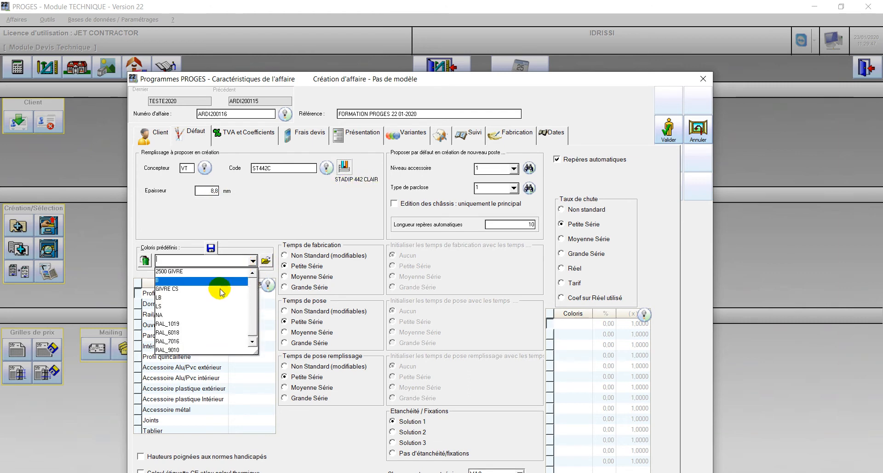
left_click(168, 298)
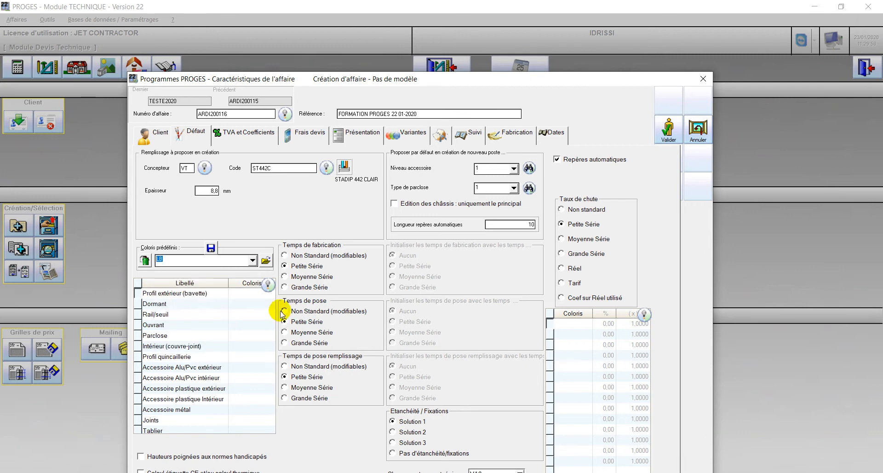
left_click(264, 261)
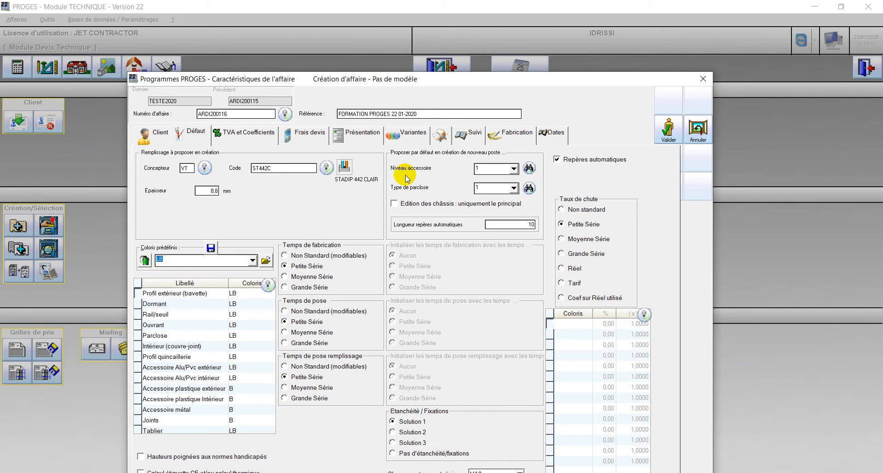
left_click(563, 161)
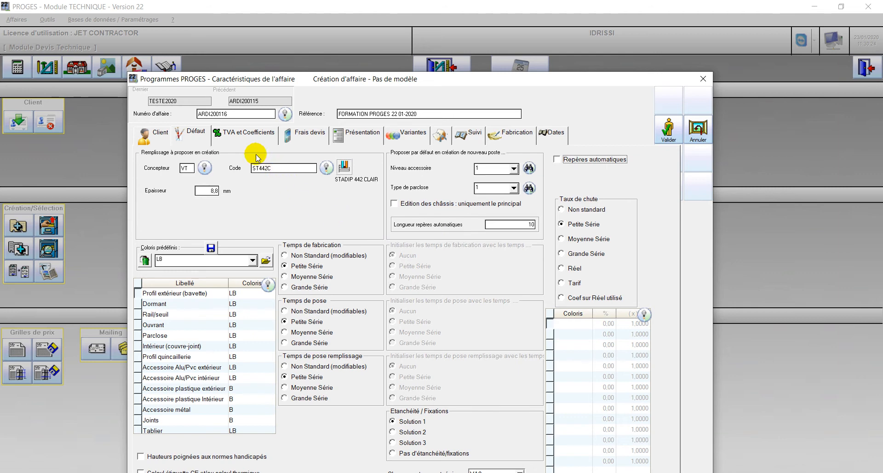
Review the project's VAT and coefficient settings, return to the defaults and reposition the window to show it fully
left_click(240, 135)
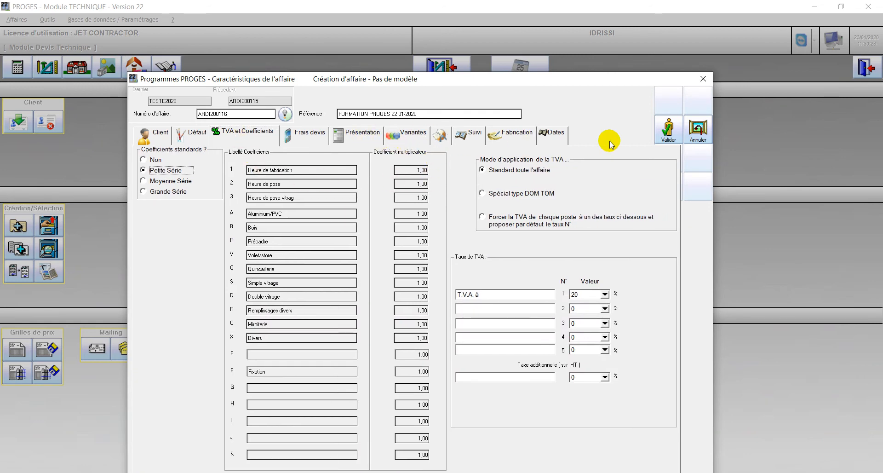
left_click(204, 138)
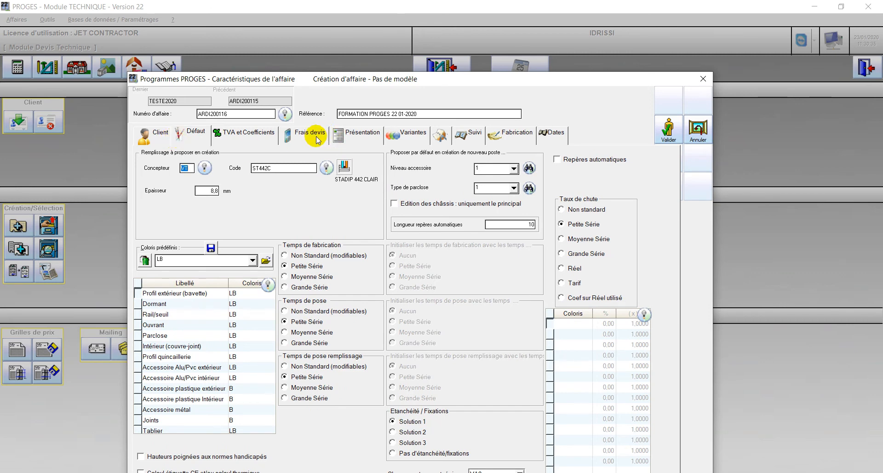
left_click_drag(351, 79, 349, 46)
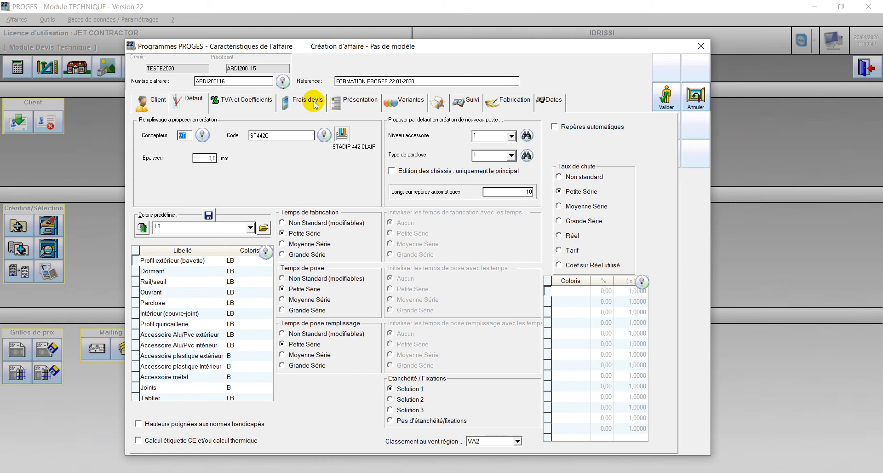
Validate the new project and close its item windows without adding any item
left_click(661, 101)
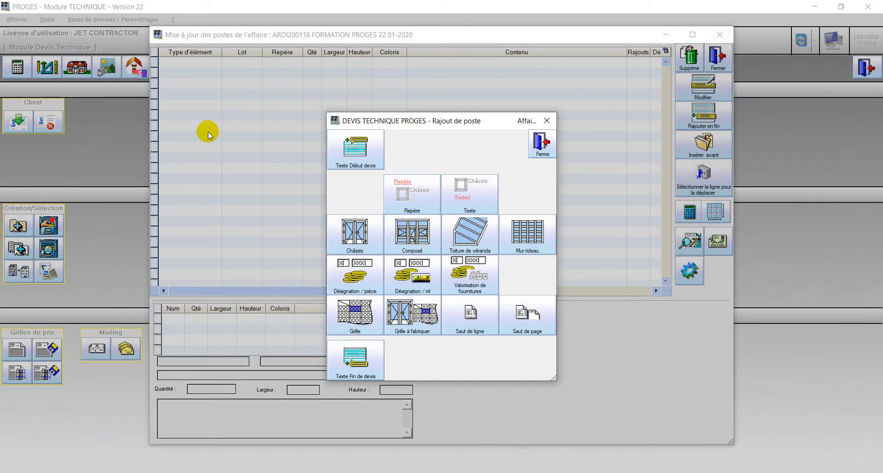
left_click(543, 146)
left_click(719, 58)
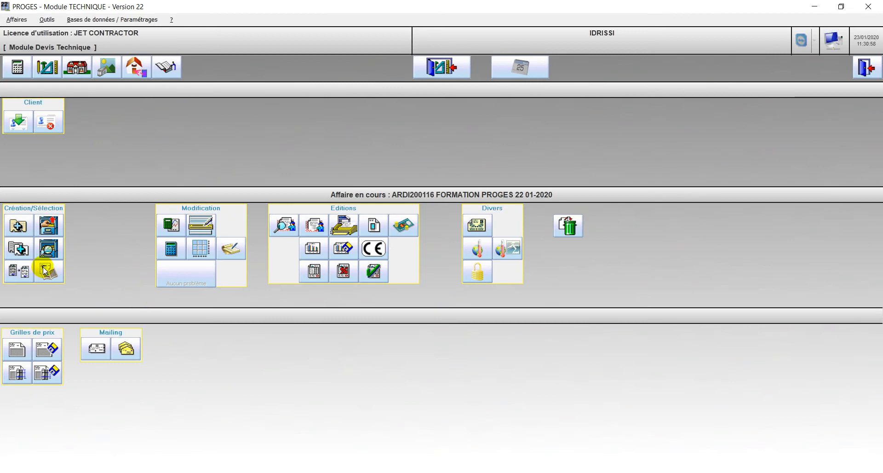
Reopen the project characteristics and make the default infill a composite 24 mm thick, adding glass FCL08 to ST442C
left_click(171, 227)
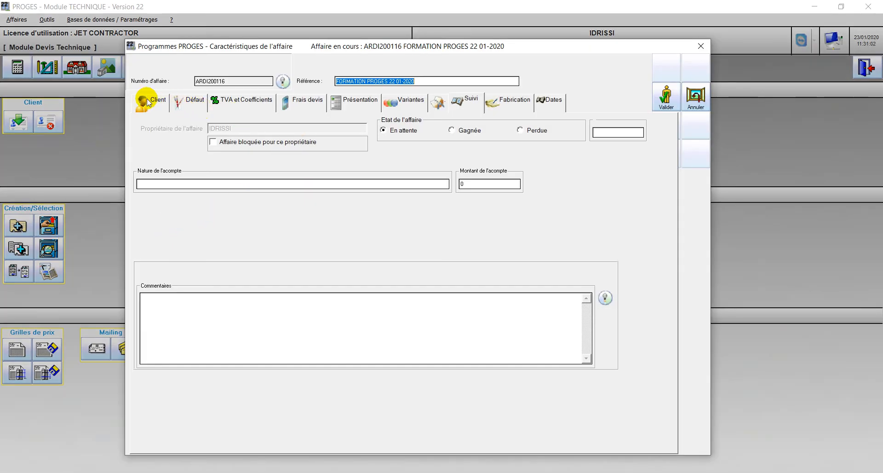
left_click(188, 100)
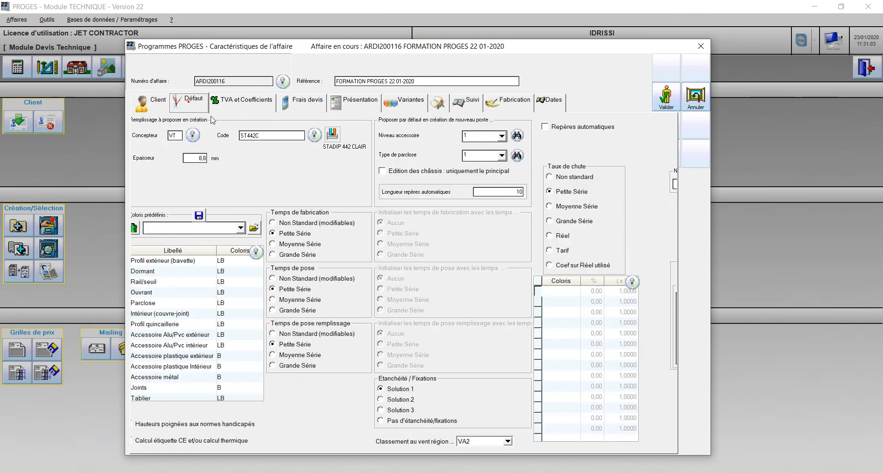
left_click(333, 138)
left_click(205, 159)
type("2")
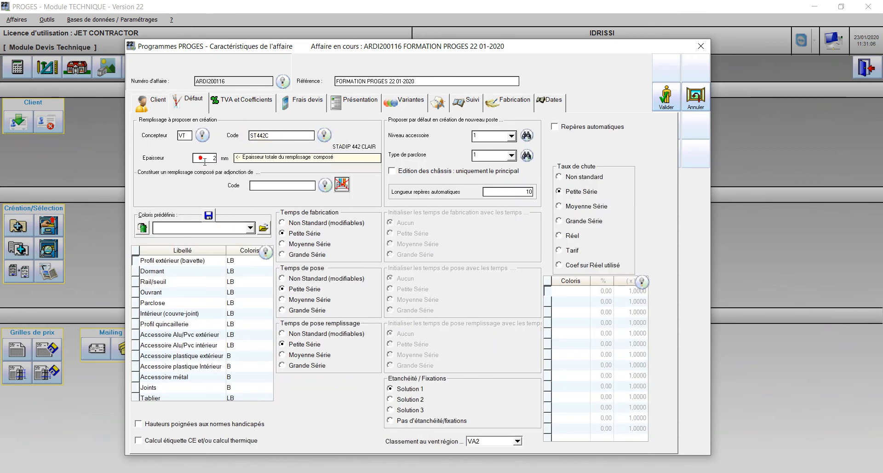
type("4")
left_click(269, 186)
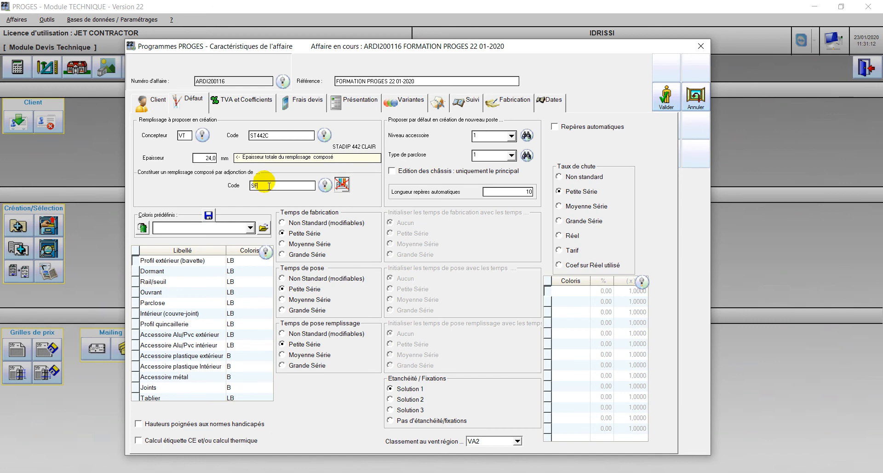
type("FCL08")
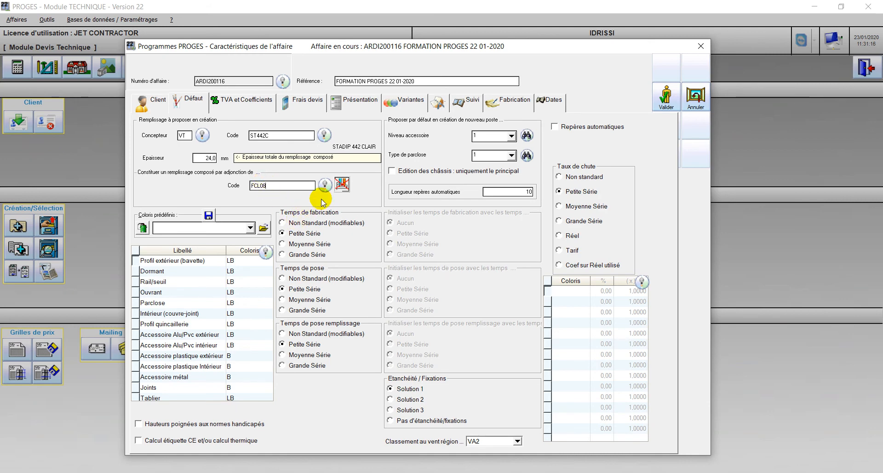
left_click(696, 95)
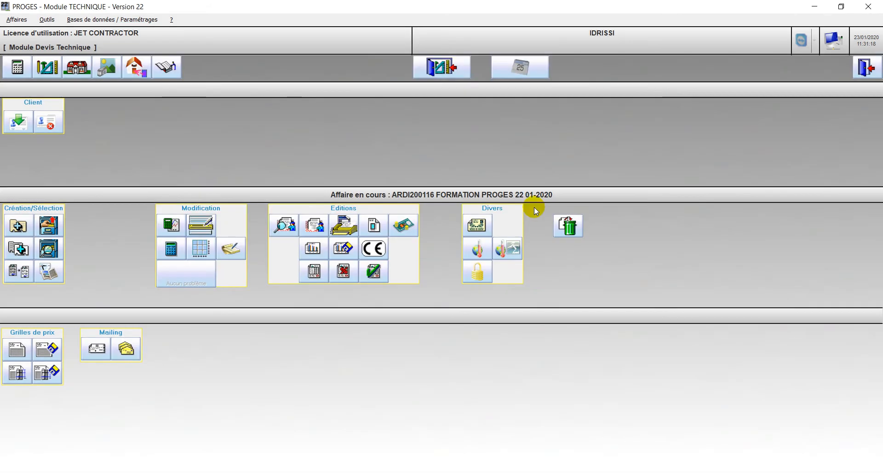
Check the default composite infill in the project characteristics, declining the glazing thickness replacement on opening and closing
left_click(175, 220)
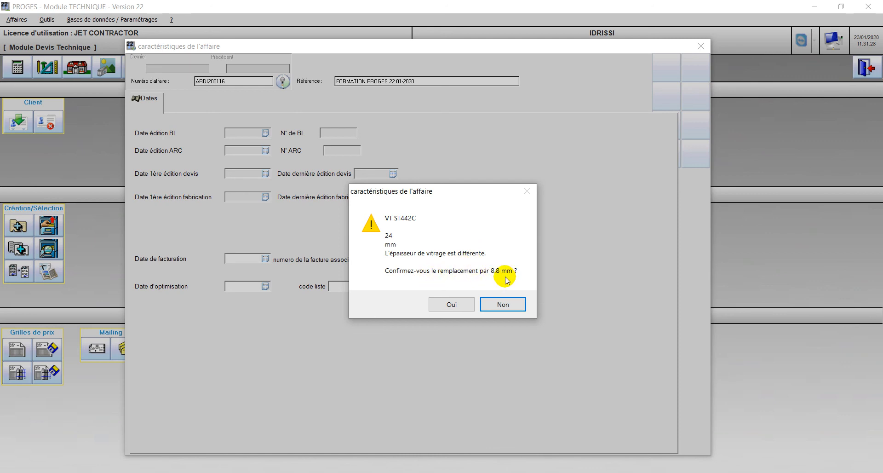
left_click(498, 305)
left_click(193, 105)
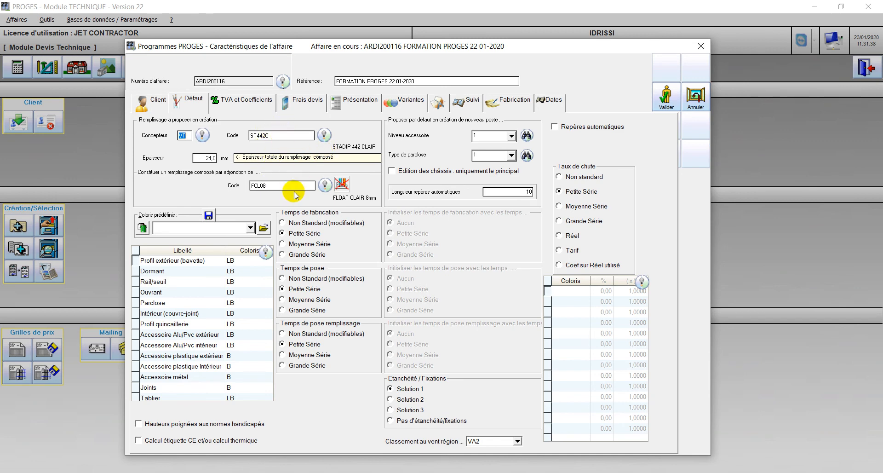
left_click(696, 102)
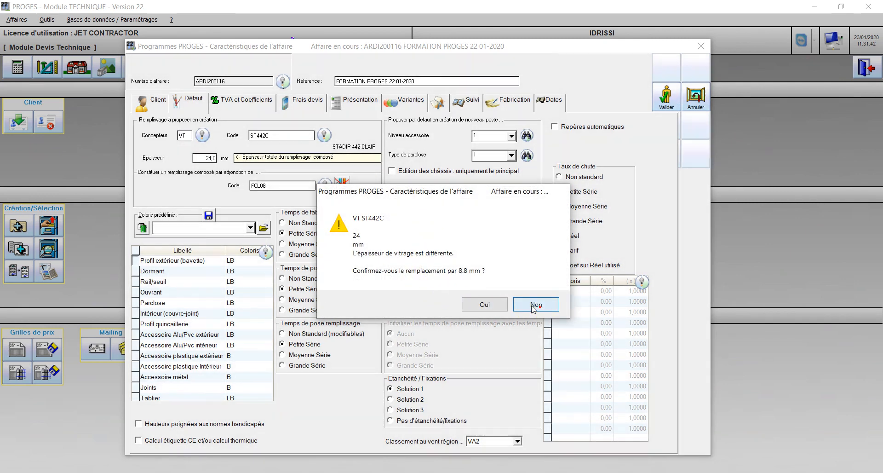
left_click(533, 306)
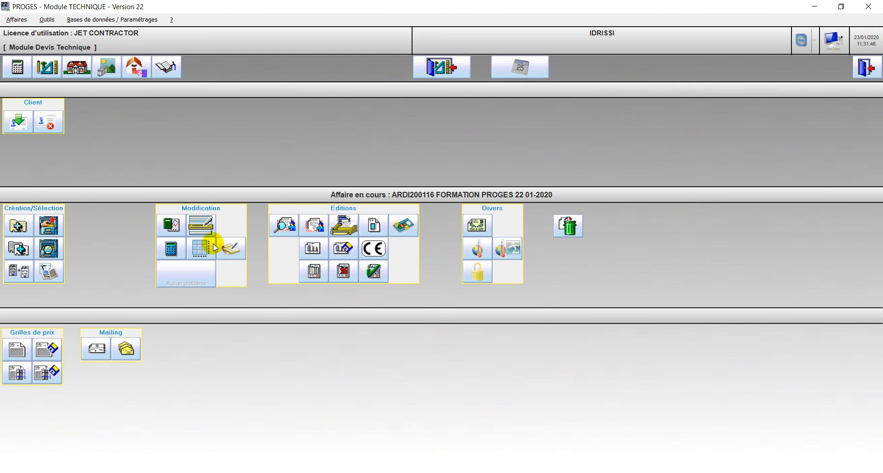
Open the project's item list and dismiss the window for adding an item
left_click(210, 225)
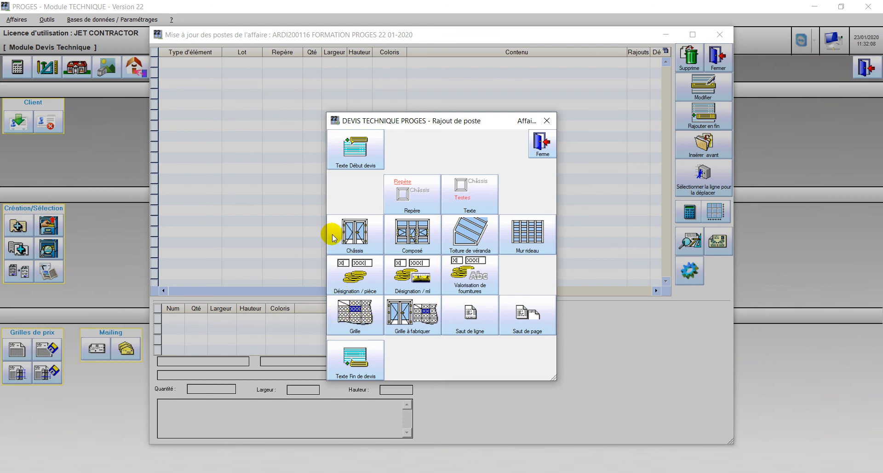
left_click(539, 146)
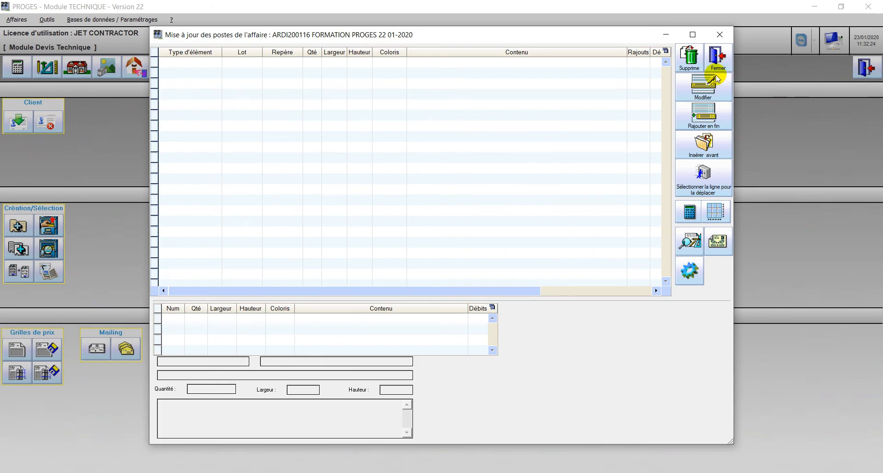